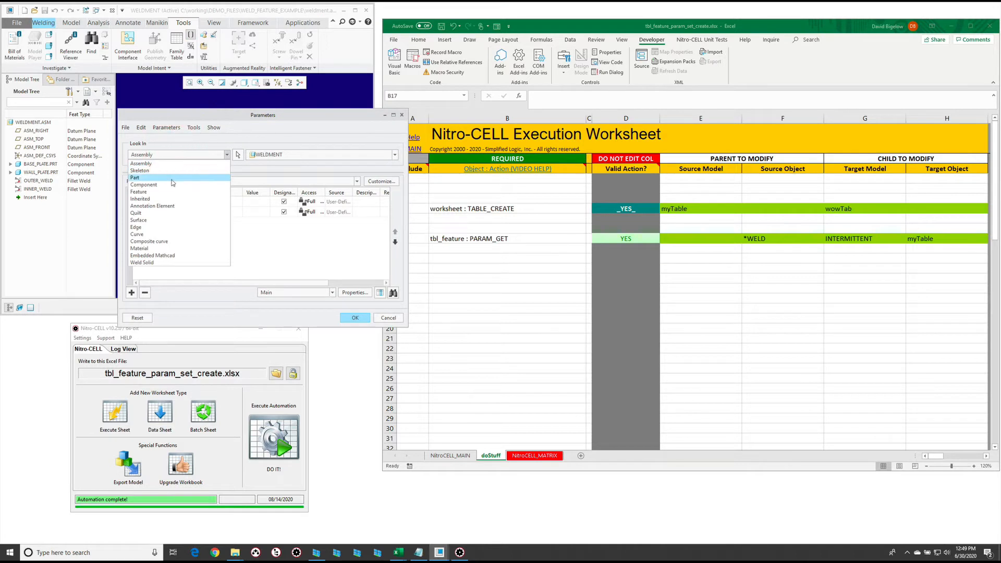
- Examine the feature-level parameters of OUTER_WELD through the full parameter list, and close it without changes
click(171, 192)
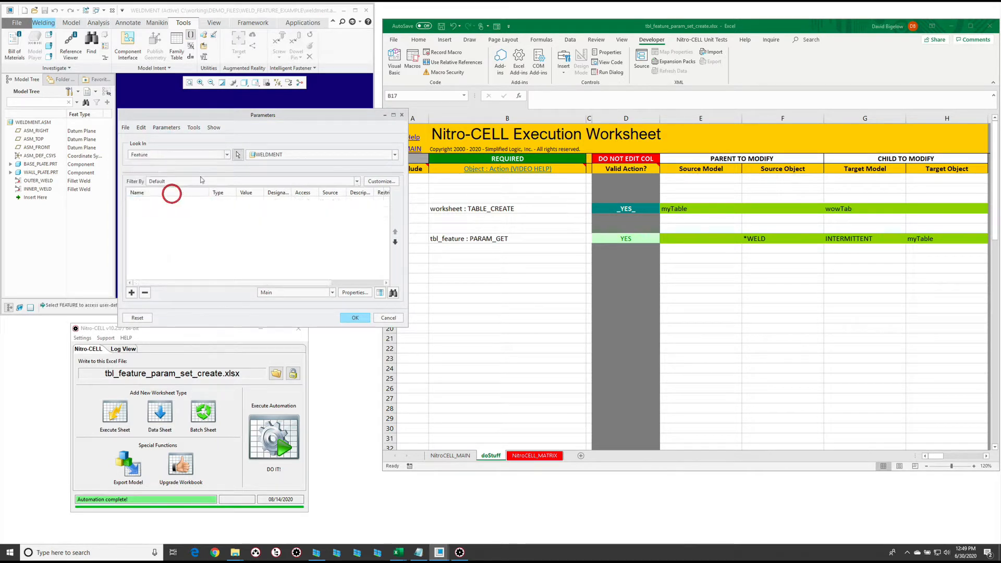
click(40, 180)
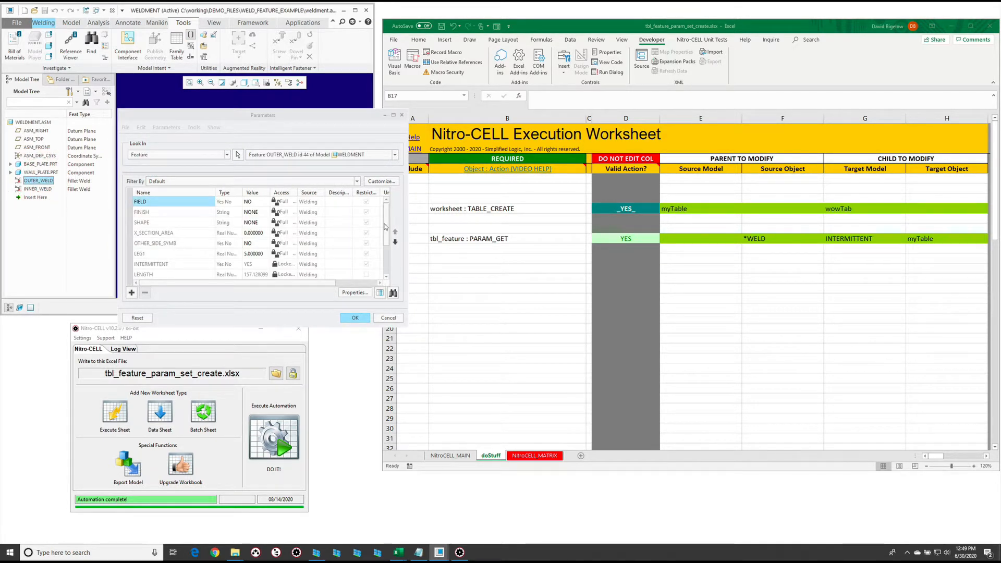
click(381, 277)
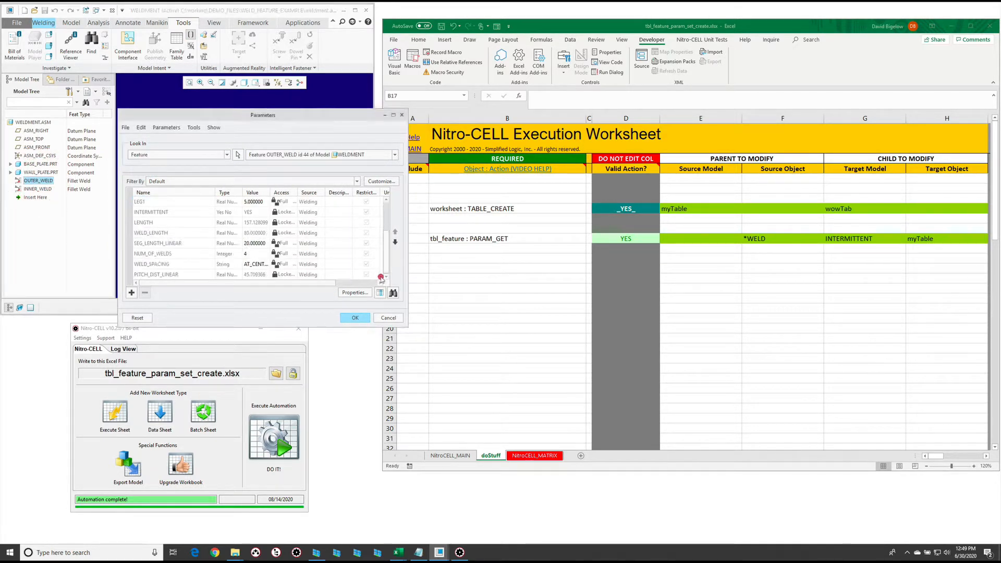
click(384, 234)
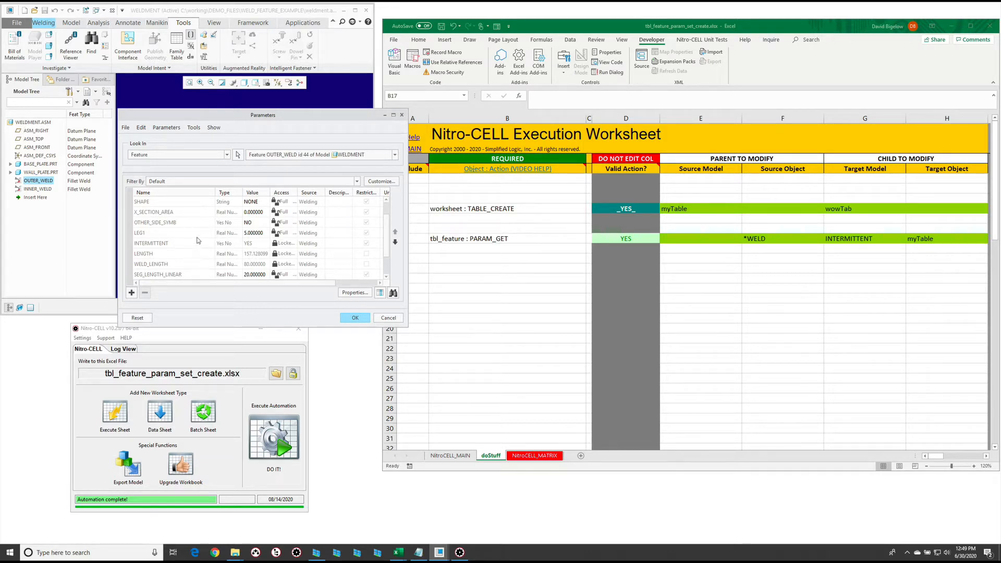
click(388, 256)
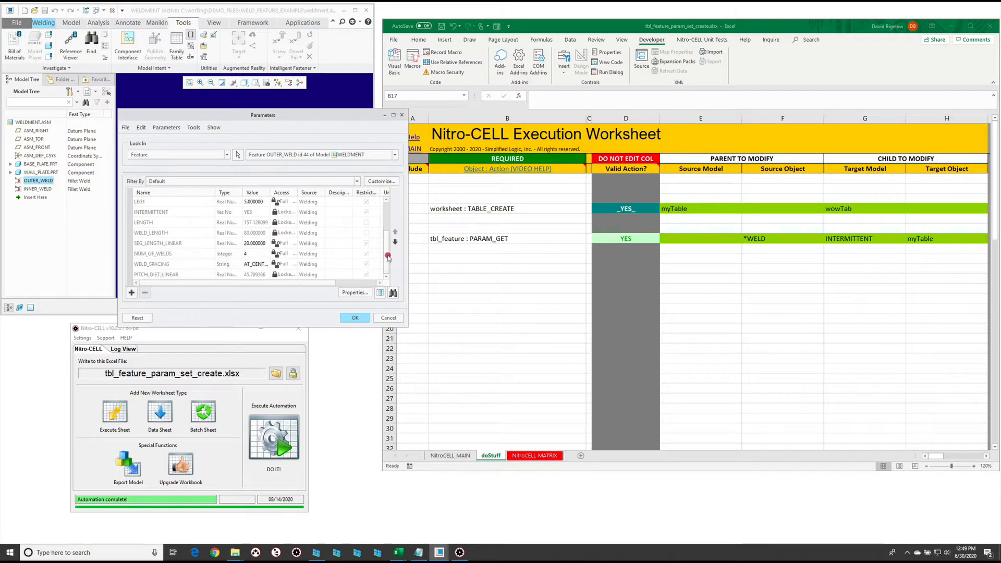
click(388, 318)
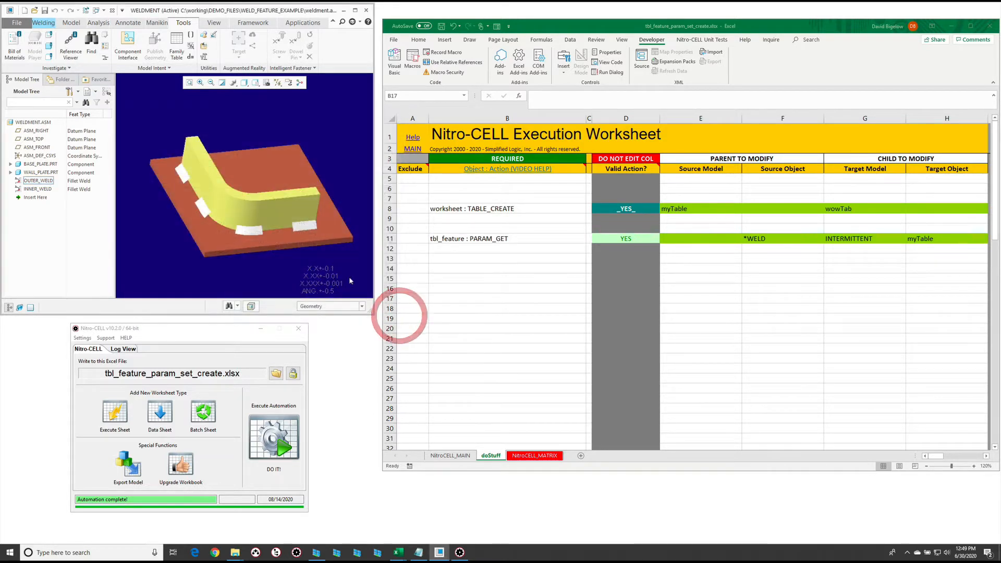
- Run the automation to create the myTable table on wowTab and read the INTERMITTENT parameter of the *WELD features into it
click(533, 239)
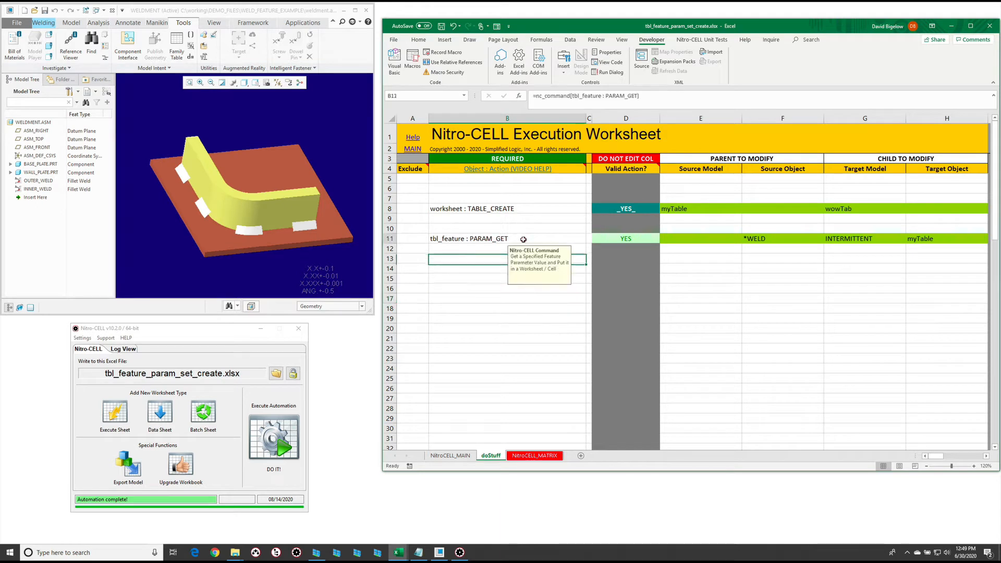
click(929, 244)
click(881, 239)
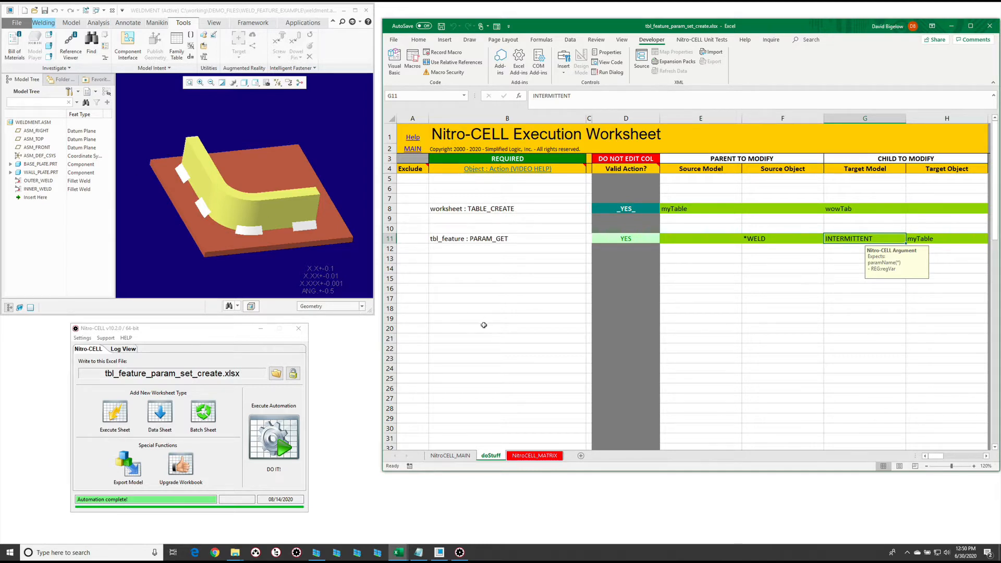
click(286, 446)
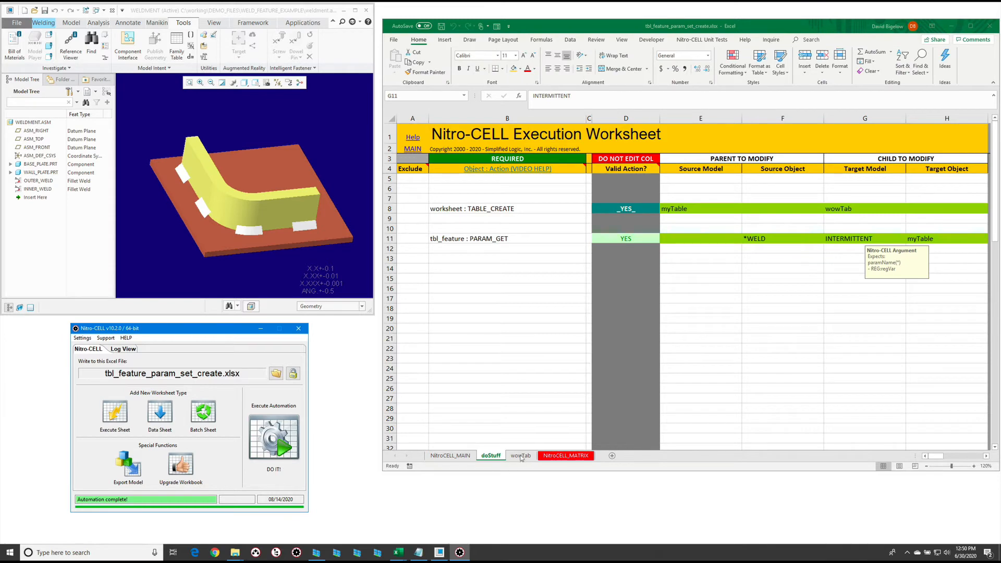
- Auto-fit the widths of columns A to F on the wowTab sheet
click(521, 455)
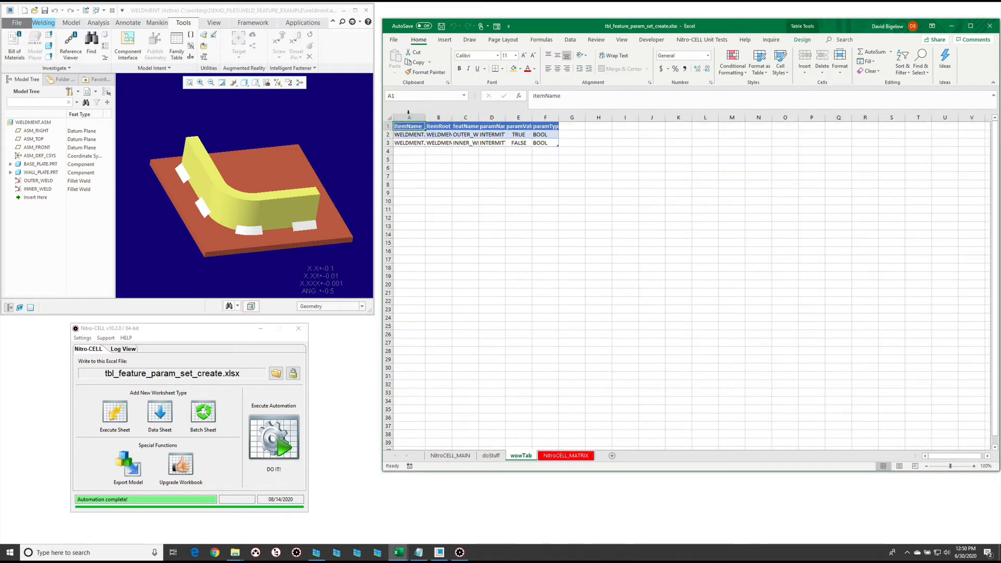
drag(408, 116, 548, 118)
double_click(532, 118)
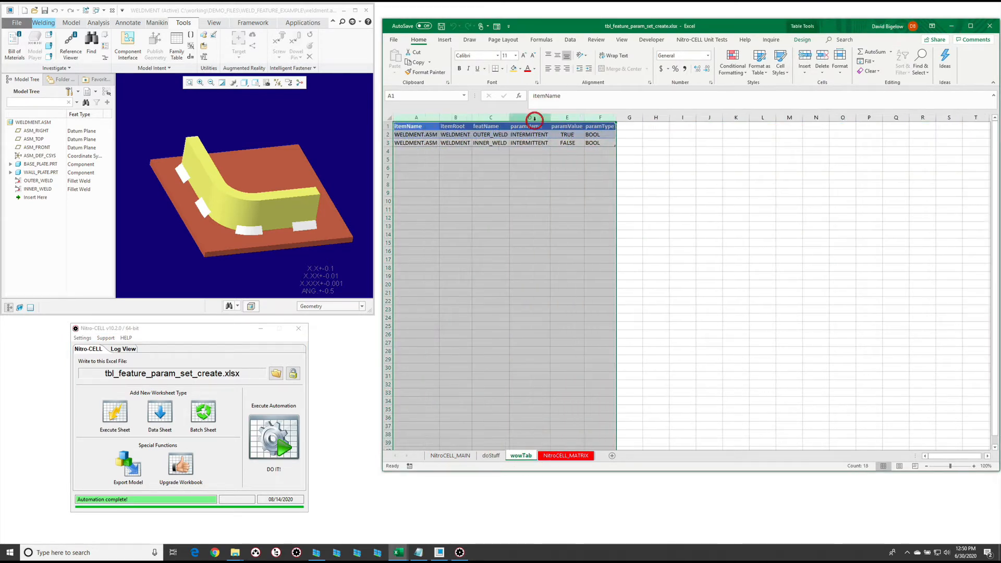
click(554, 218)
click(531, 134)
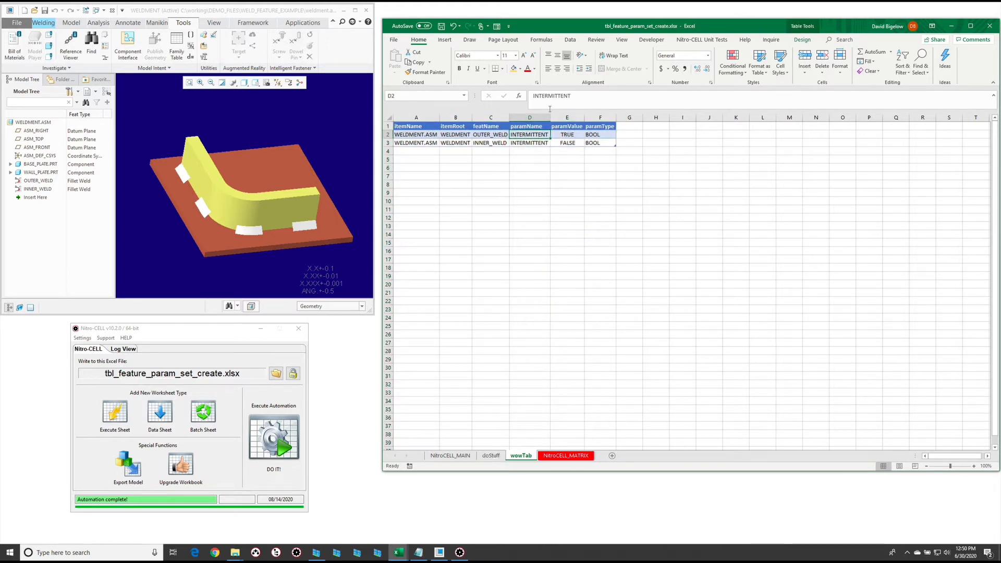
- Exclude the TABLE_CREATE and PARAM_GET commands on the doStuff sheet by marking rows 8 and 11 with x
click(491, 456)
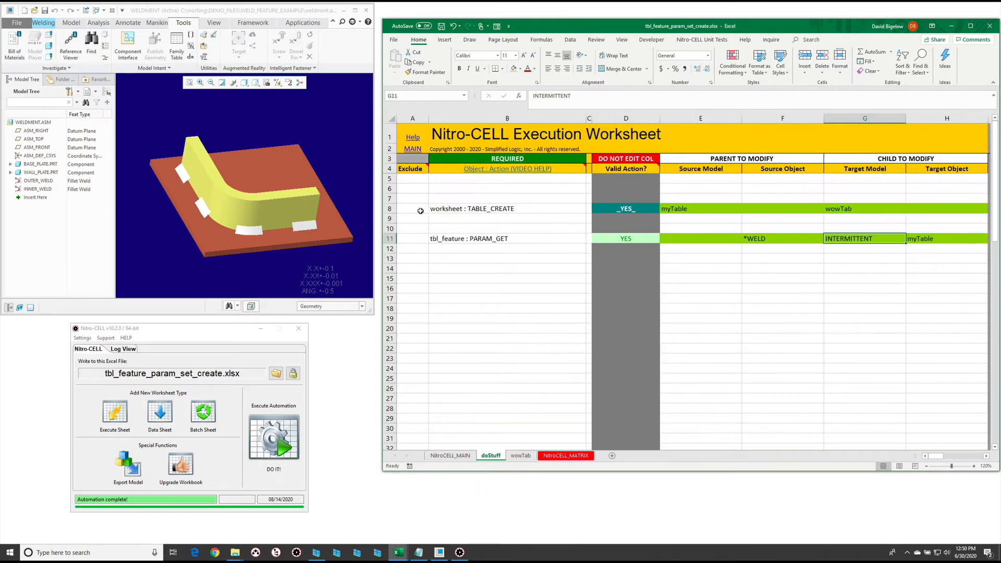
click(412, 208)
text(x)
click(420, 240)
text(x)
click(431, 268)
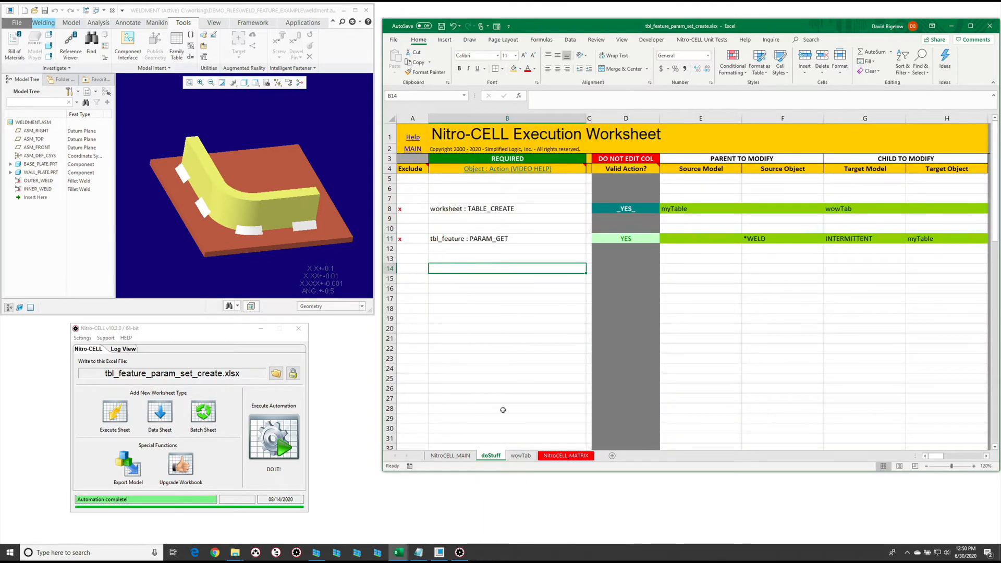
- Change the OUTER_WELD row's paramName on the wowTab sheet to PROG_NO
click(519, 456)
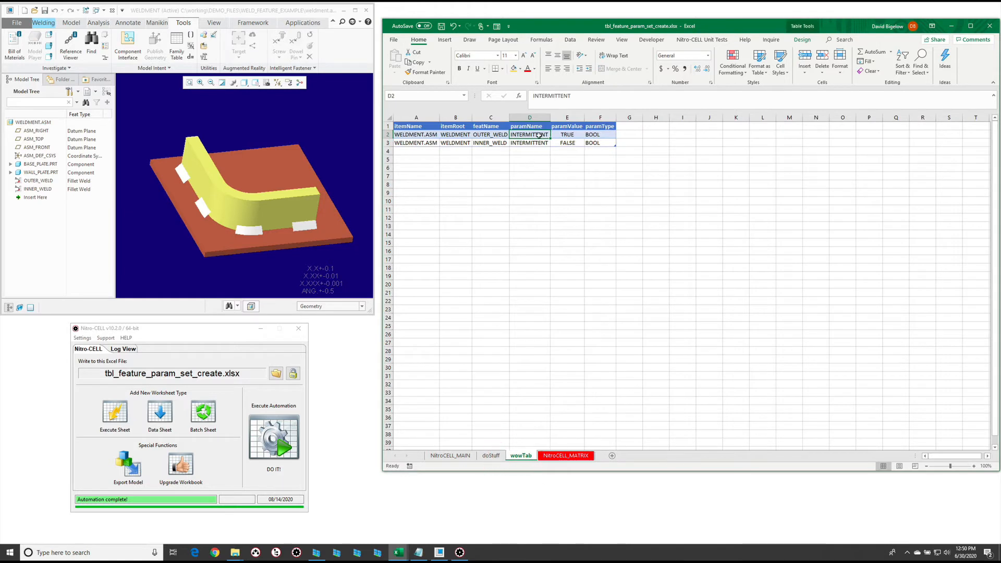
text(PROG_NO)
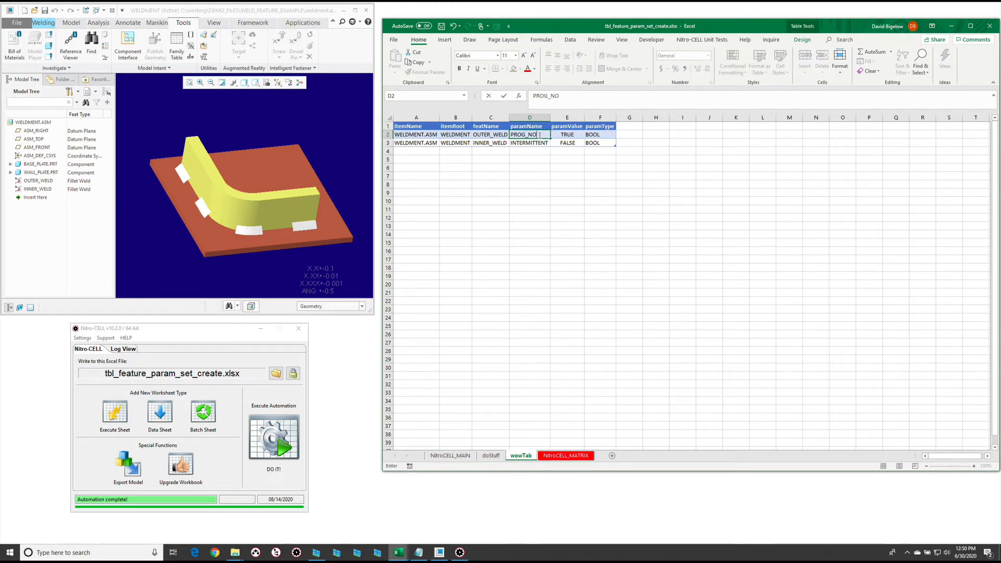
key(Return)
key(Up)
- Set the paramValue to 1A1234 for OUTER_WELD and 1B6789 for INNER_WELD
key(Right)
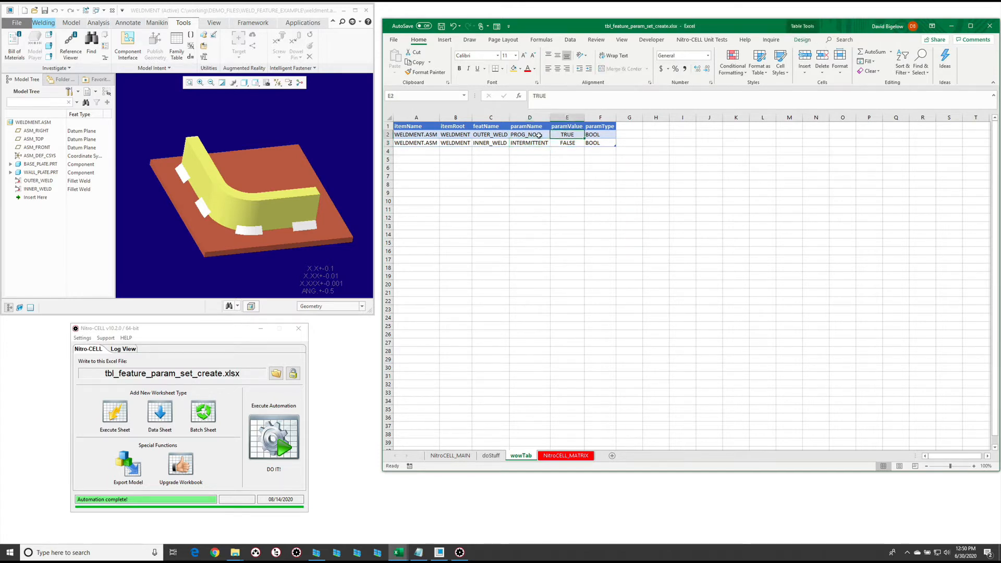
text(1A)
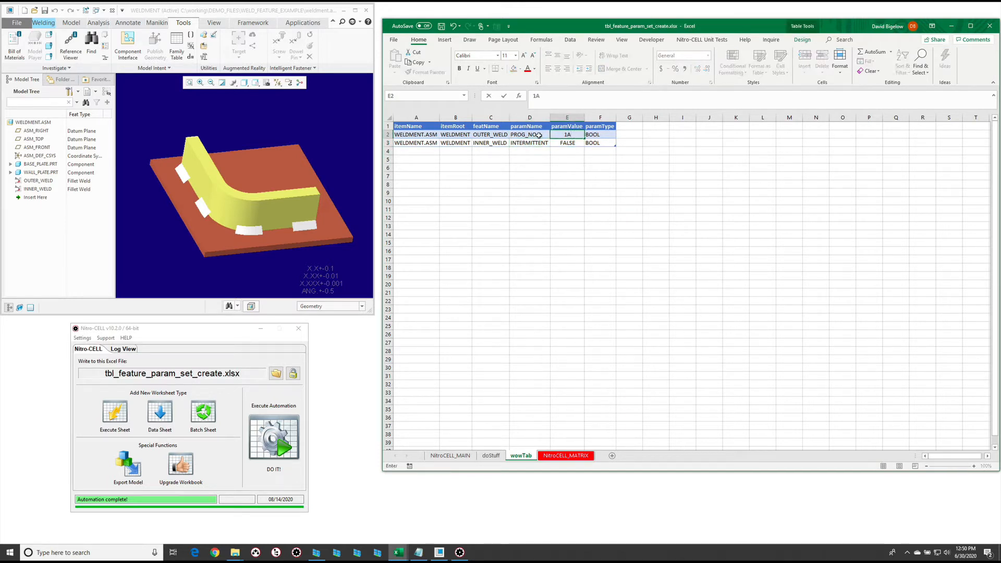
text(1234)
key(Return)
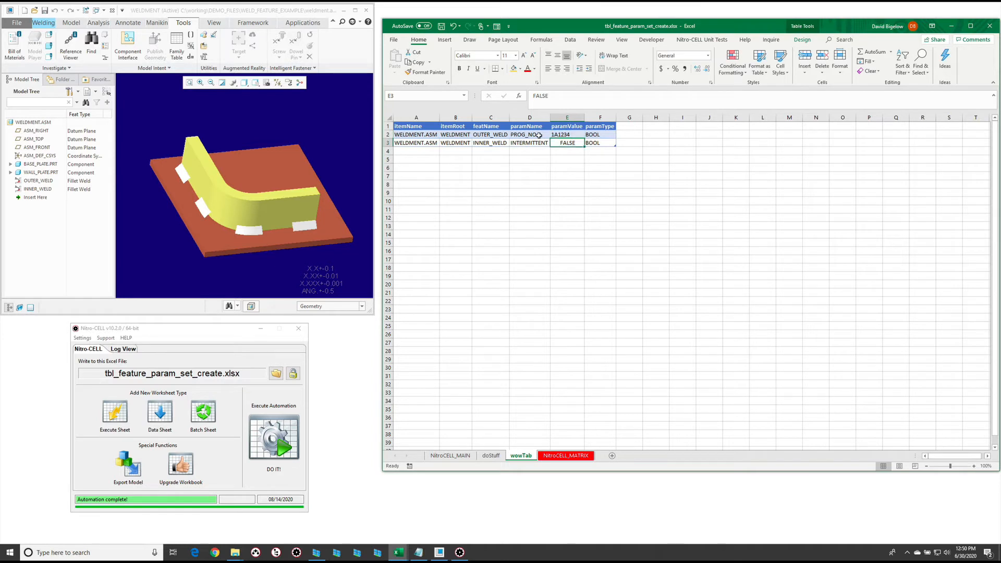
text(1B6789)
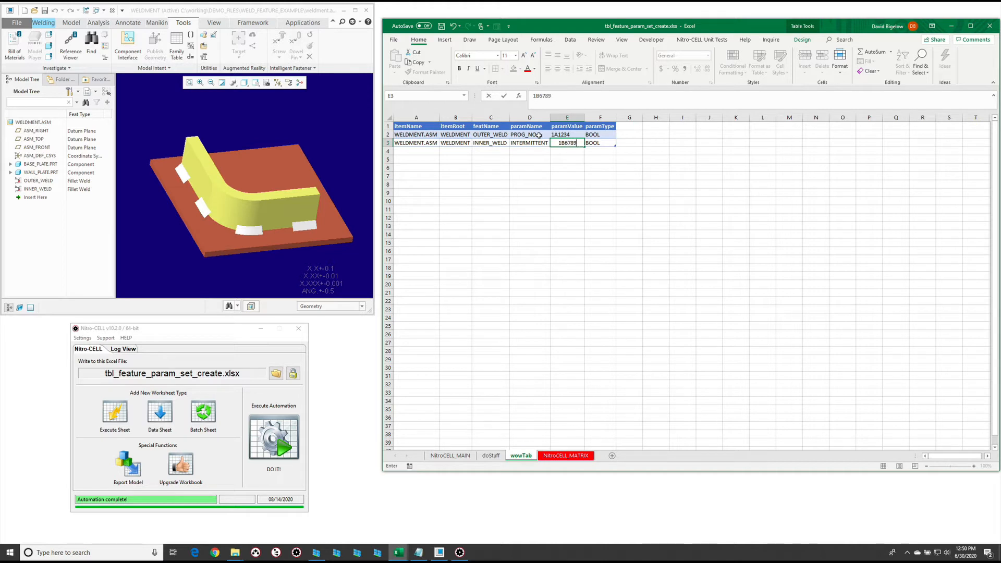
key(Return)
- Set the paramType to STRING for OUTER_WELD and copy it to the INNER_WELD row
click(605, 135)
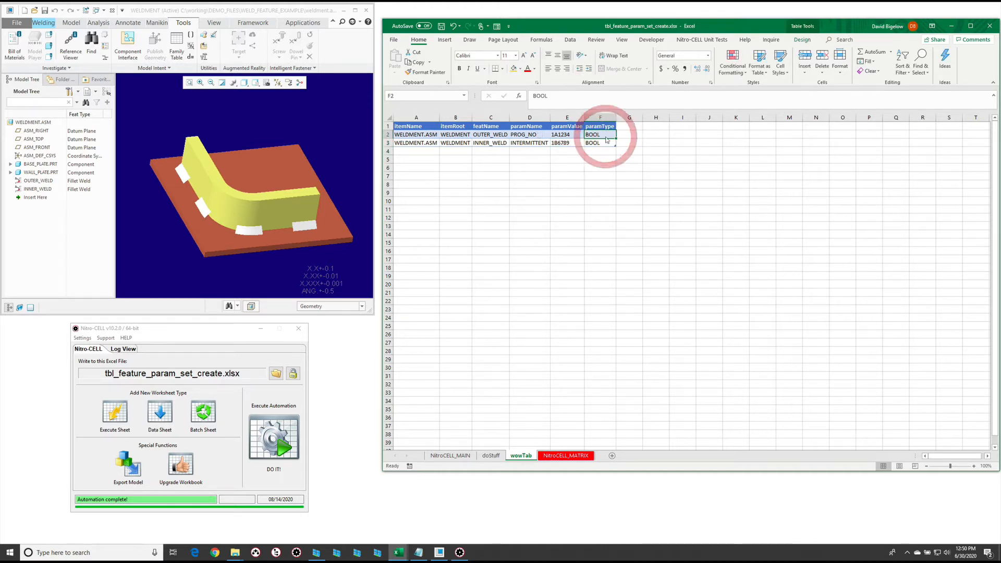
text(STRING)
key(Return)
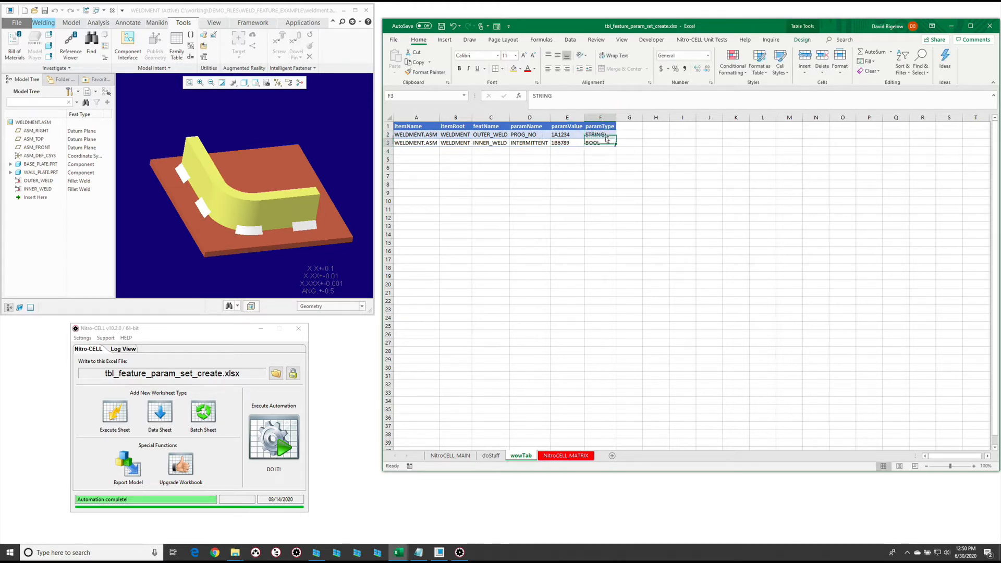
key(Up)
key(ctrl+c)
key(Down)
key(ctrl+v)
key(Return)
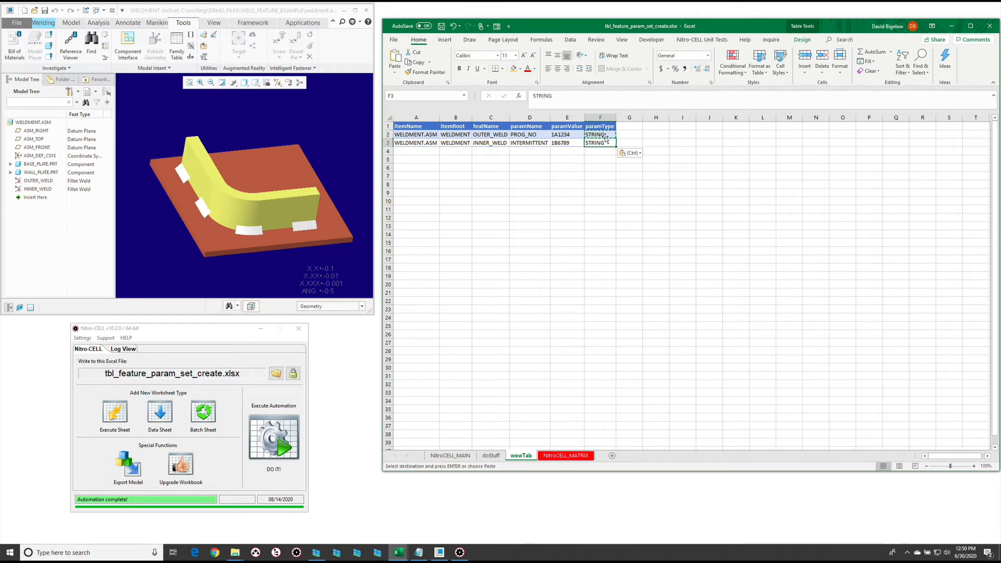
- Copy the PROG_NO parameter name from the OUTER_WELD row to the INNER_WELD row
click(535, 137)
key(ctrl+c)
click(535, 142)
key(ctrl+v)
click(530, 167)
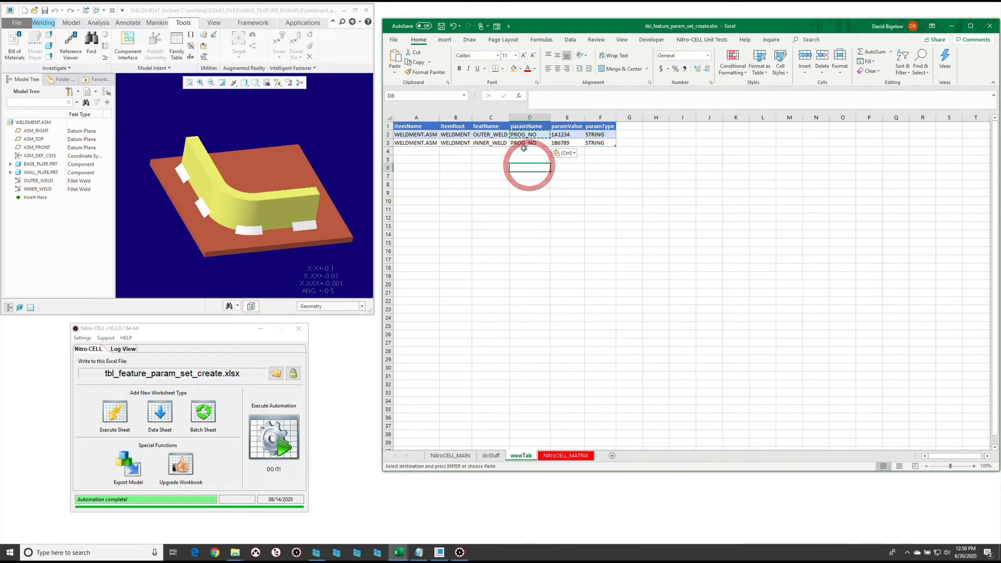
- Refit the table's column widths to the edited contents on wowTab
drag(424, 118, 585, 117)
double_click(585, 116)
click(562, 193)
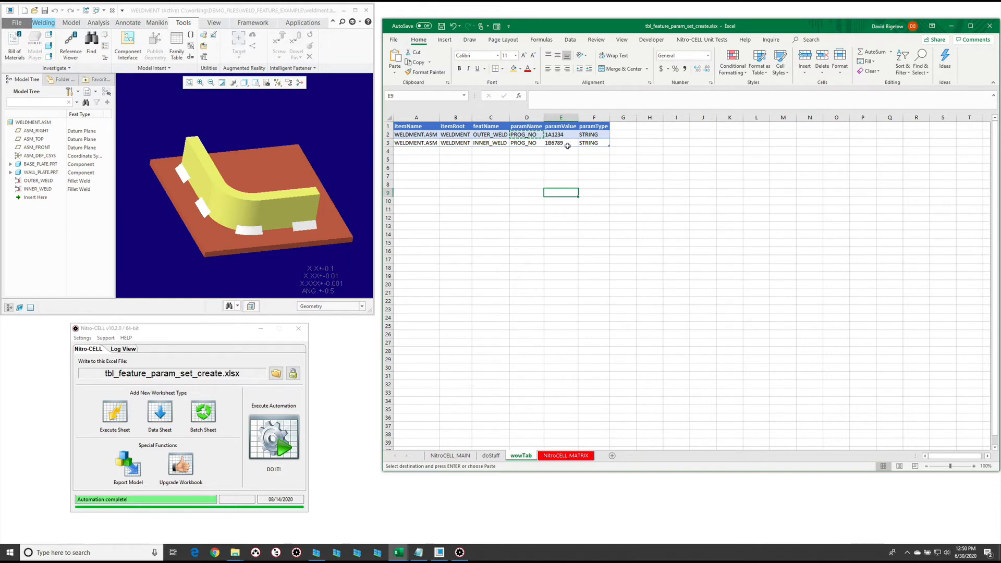
click(493, 209)
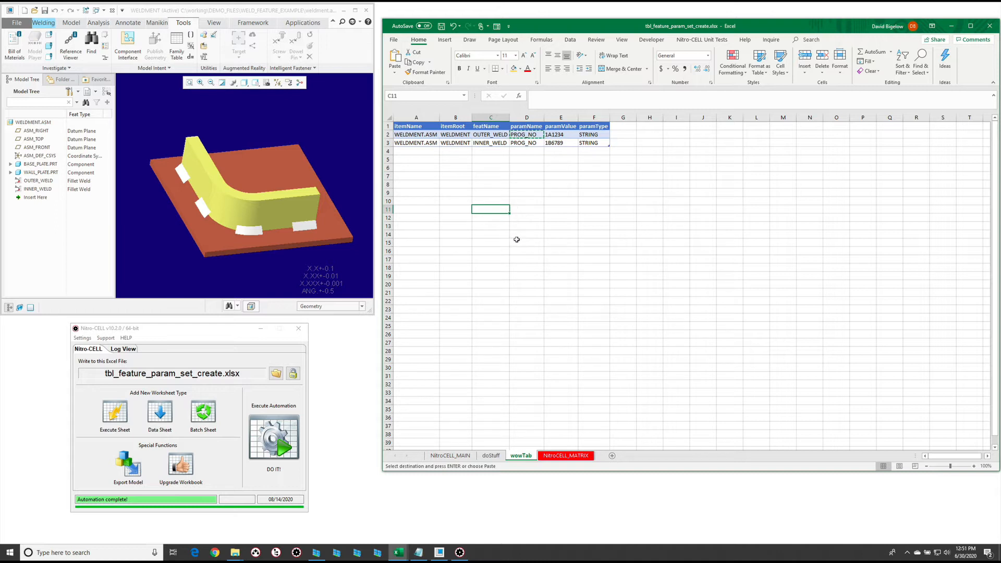
- Add the command tbl_feature : PARAM_SET_CREATE in cell B14 of the doStuff sheet as an nc_command reference
click(490, 455)
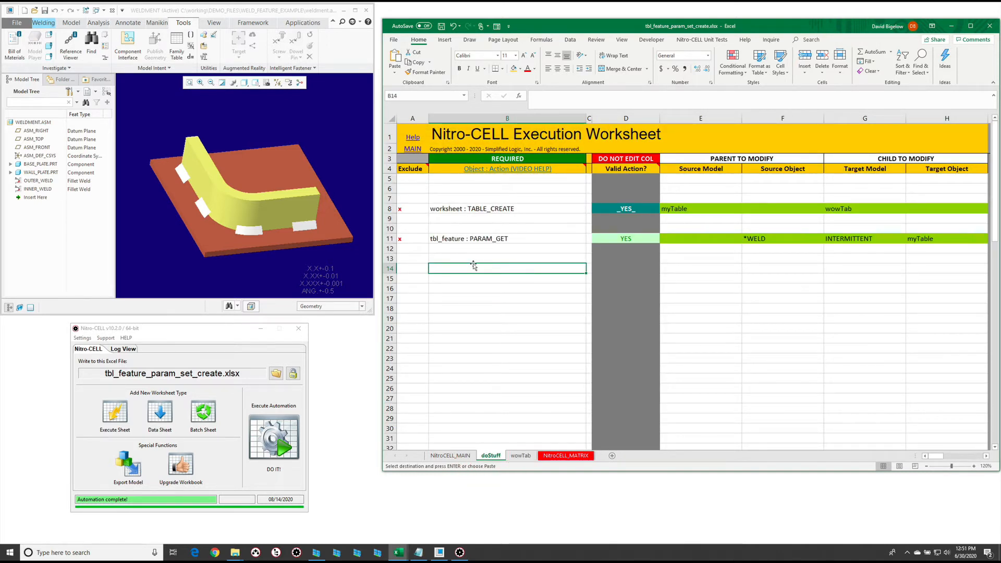
text(=nc_command[)
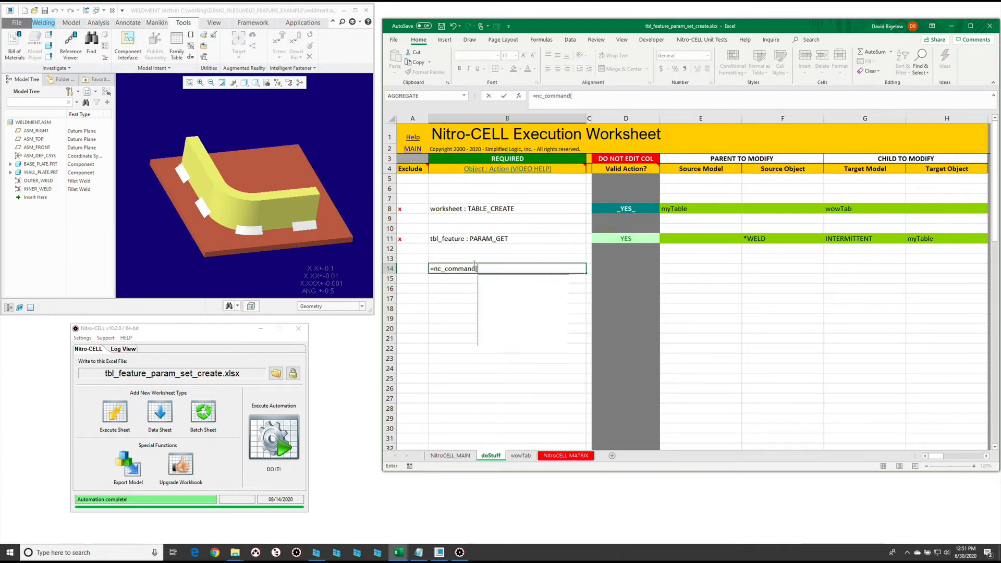
text(param_[p)
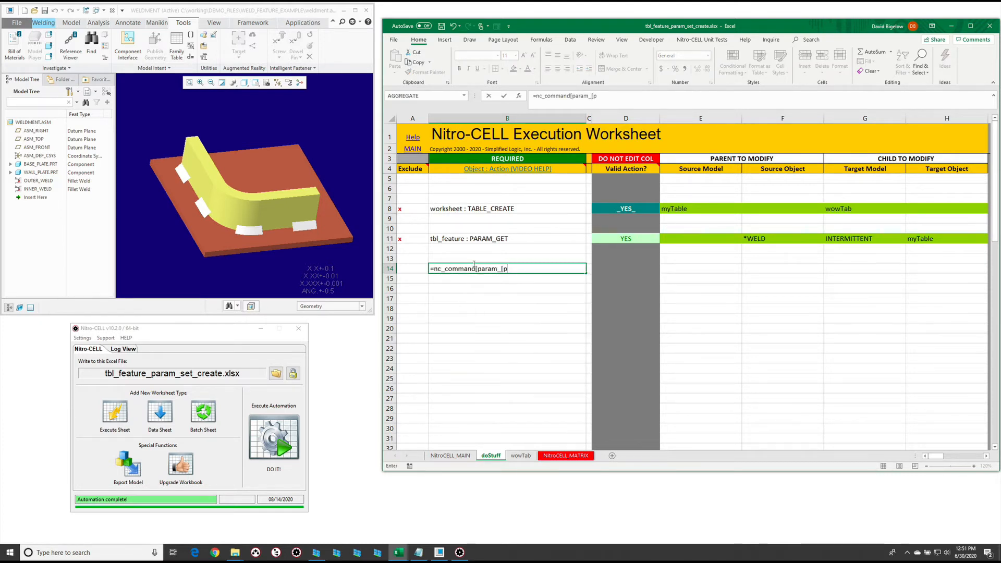
key(BackSpace)
key(BackSpace)
text(set)
key(Down)
key(Tab)
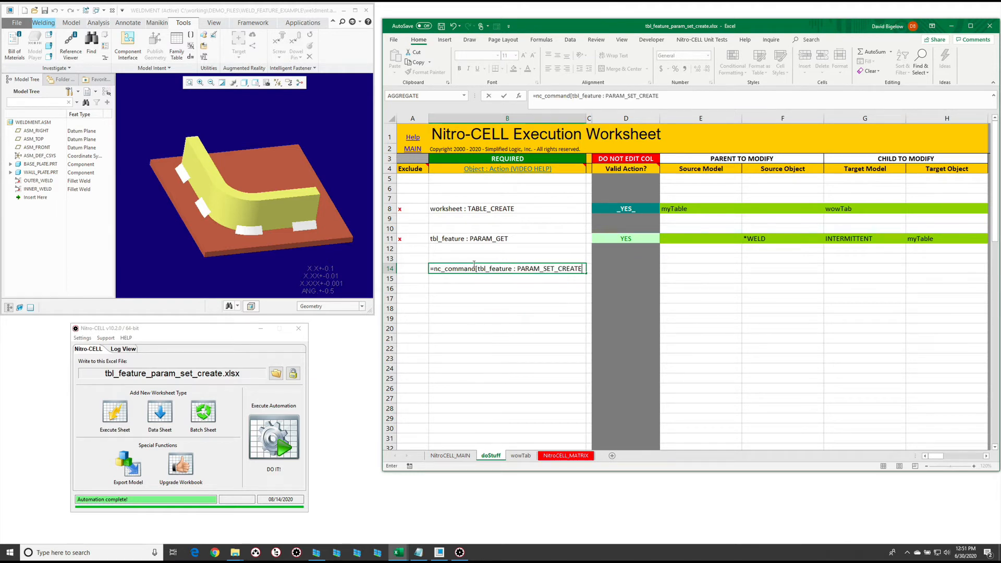
key(Return)
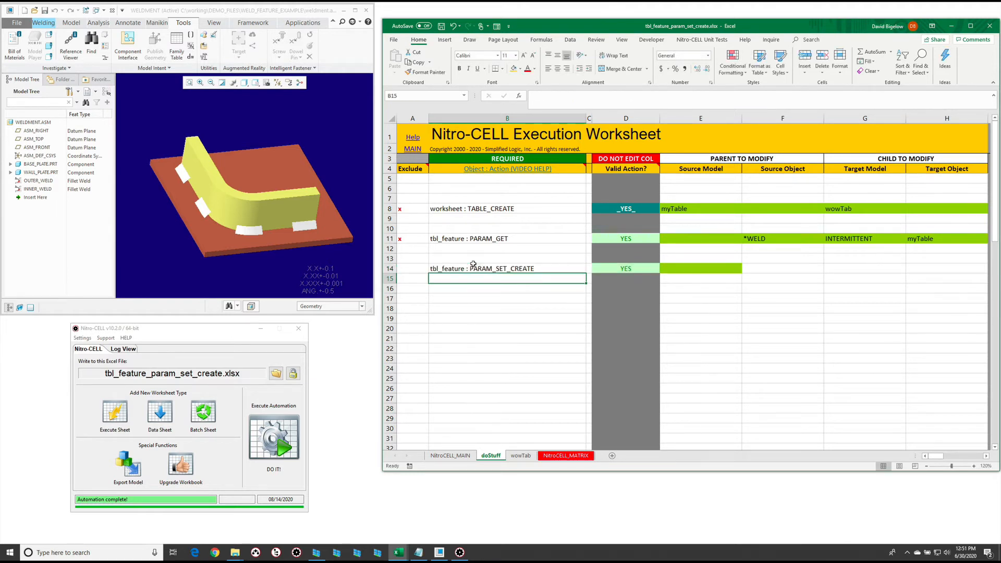
- Set the source model argument of the PARAM_SET_CREATE command to TBL:myTable
click(686, 267)
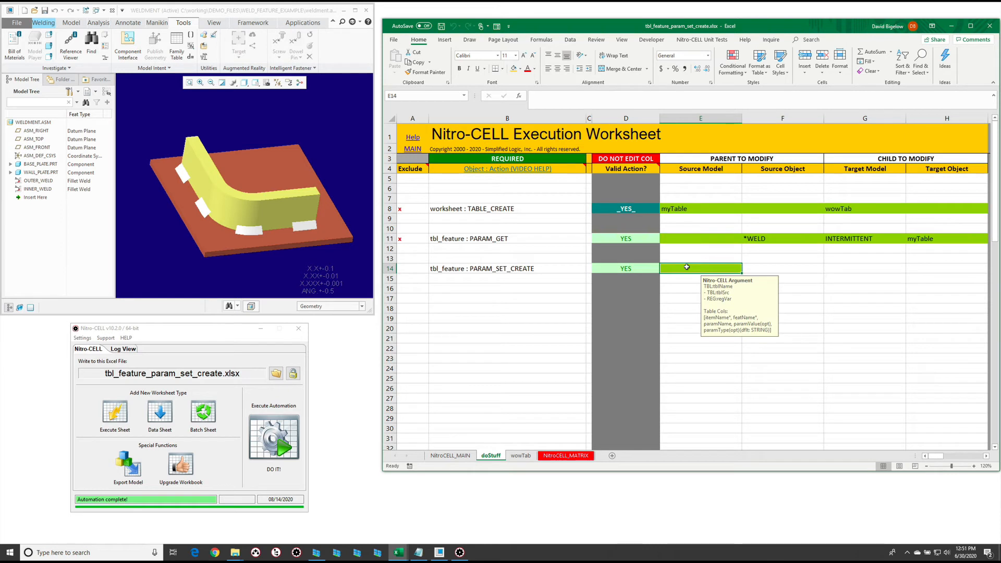
text(TBL:)
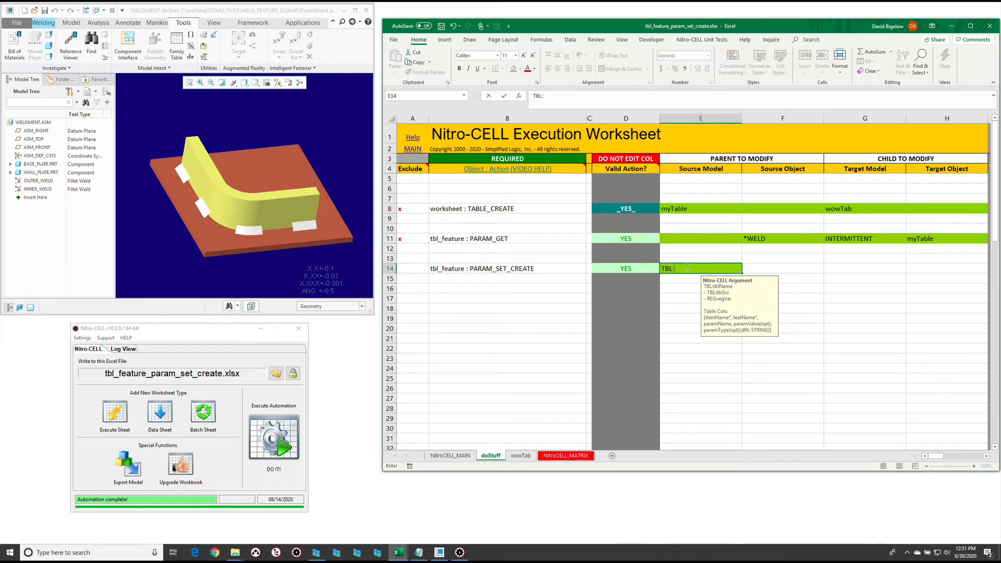
text(myTable)
- Add the command tbl_model : REGENERATE in cell B16 of the doStuff sheet as an nc_command reference
click(479, 287)
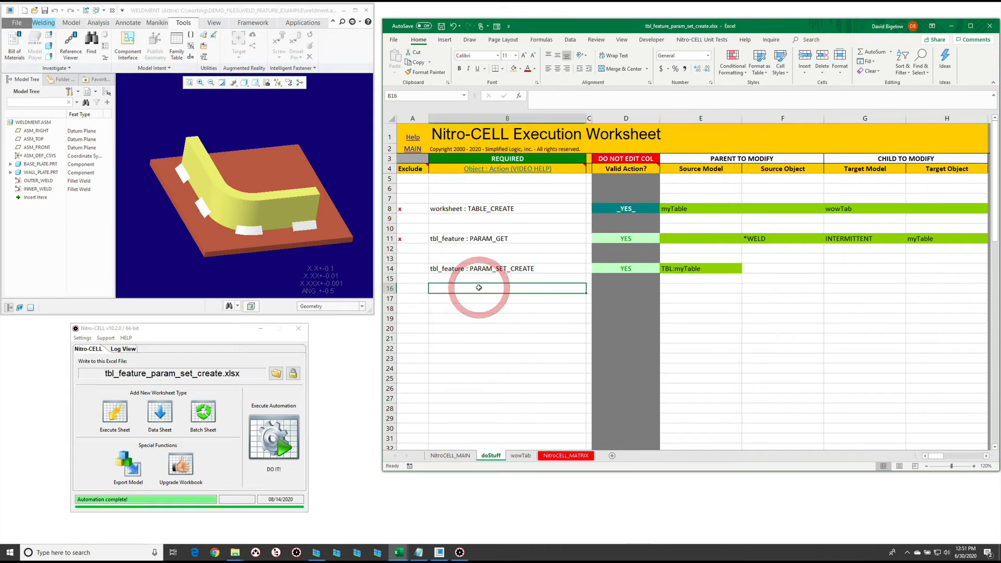
text(=)
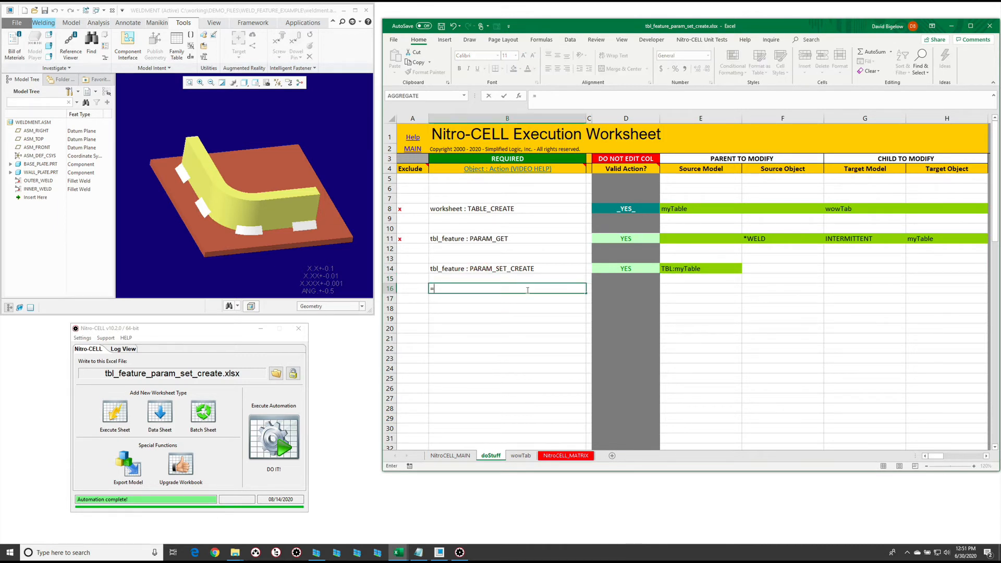
text(nc_command[rege)
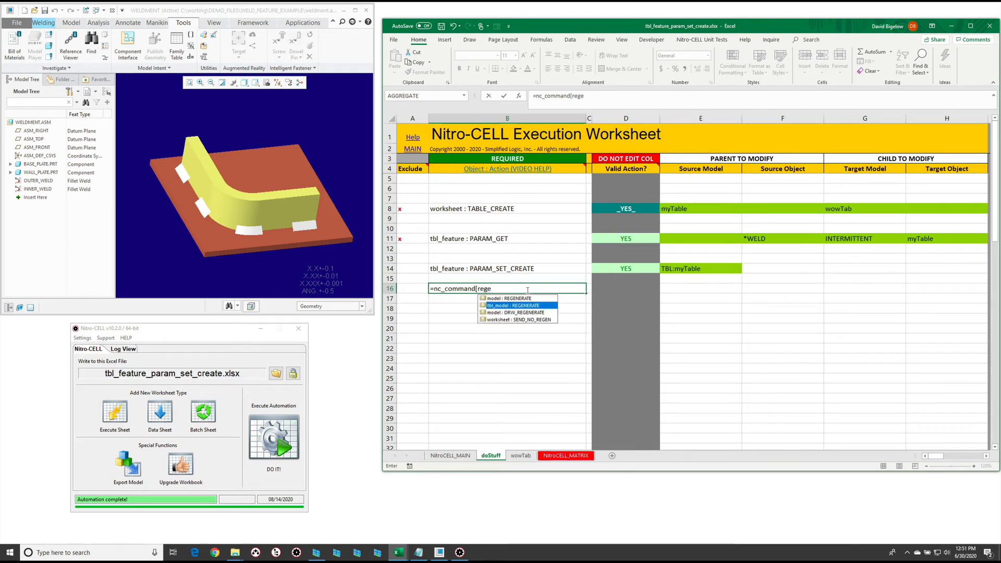
key(Tab)
text(])
key(Return)
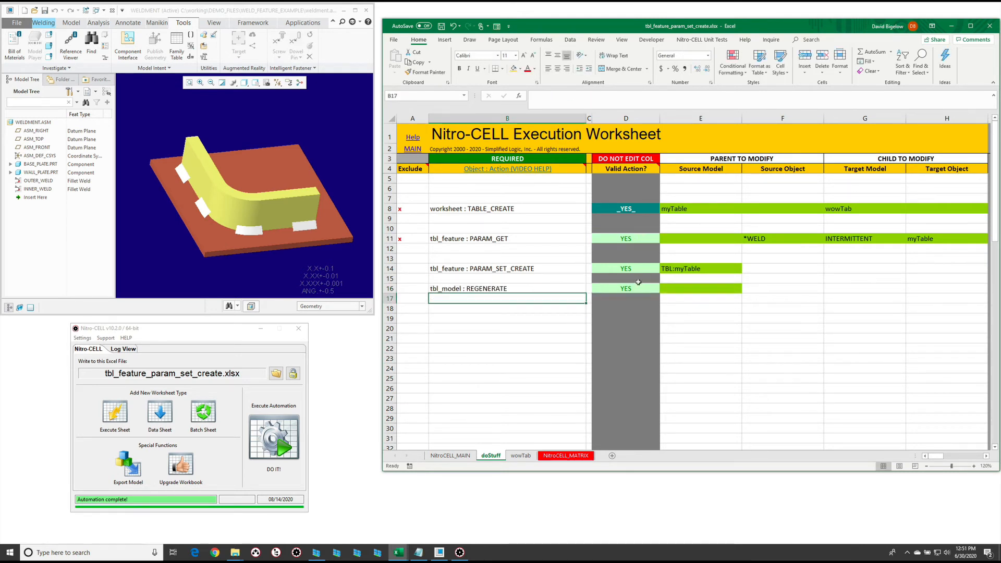
- Copy the TBL:myTable source model argument from the PARAM_SET_CREATE row to the REGENERATE row
click(711, 269)
key(ctrl+c)
click(685, 287)
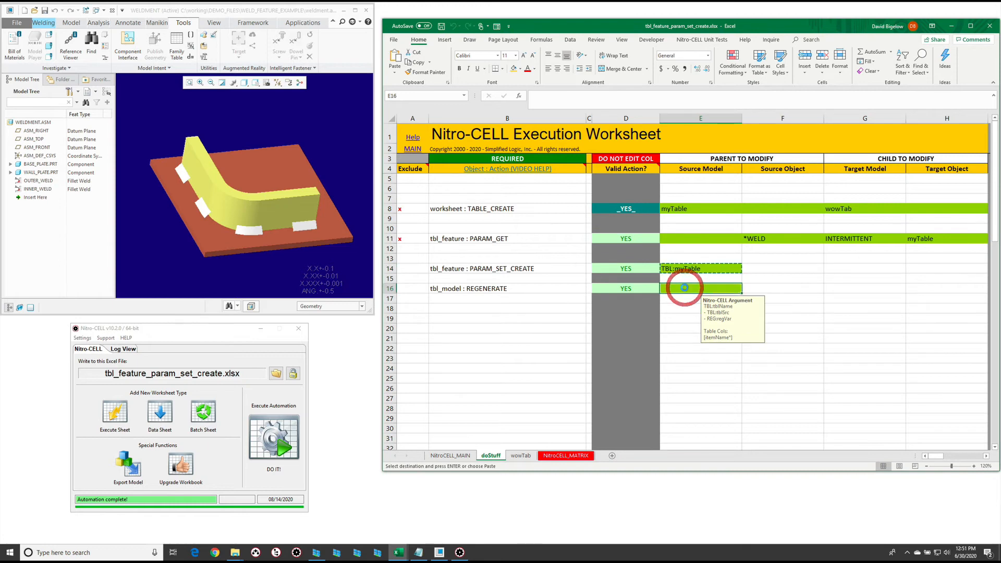
key(Return)
- Execute the worksheet automation in Nitro-CELL and switch to the Creo weldment assembly
click(511, 308)
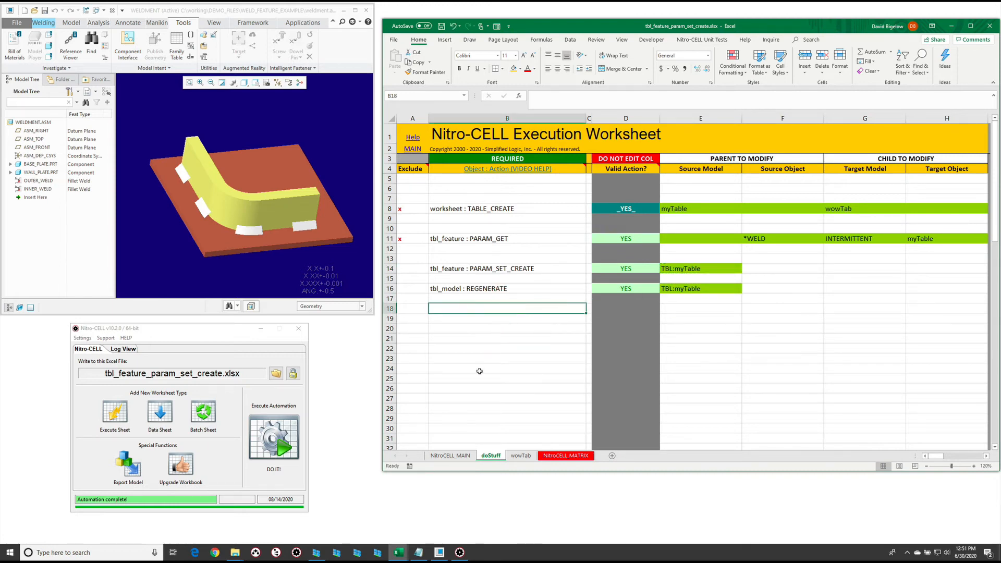
click(271, 450)
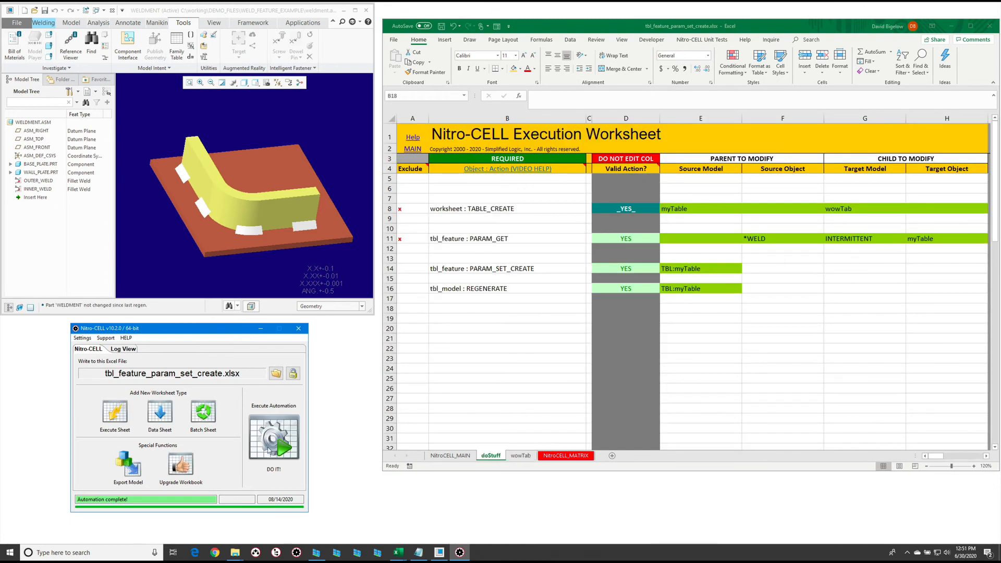
click(268, 123)
middle_drag(250, 132, 248, 130)
- Open the Creo model parameters, look in the OUTER_WELD feature and check its PROG_NO parameter, sorting the list by name
click(193, 34)
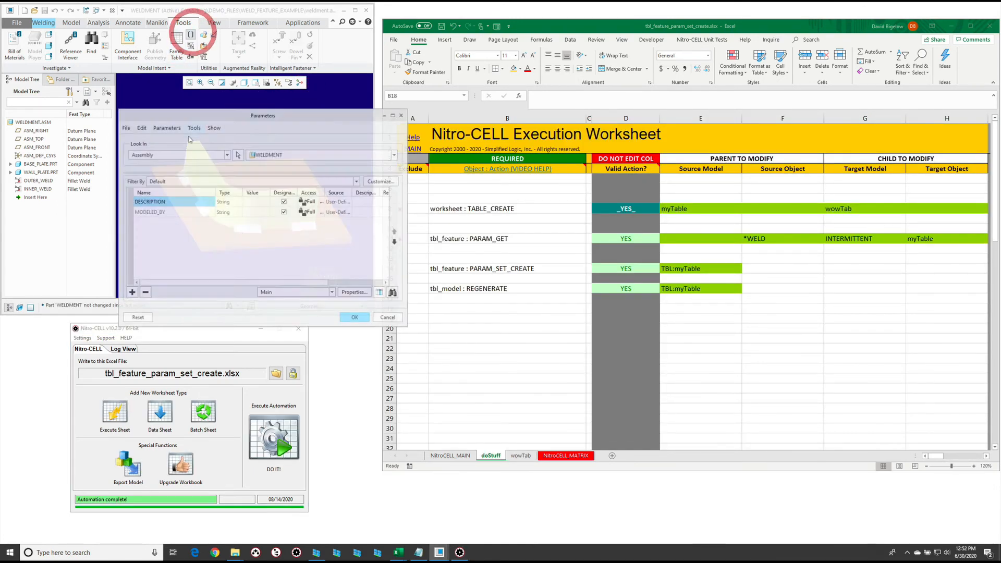
click(165, 154)
click(154, 192)
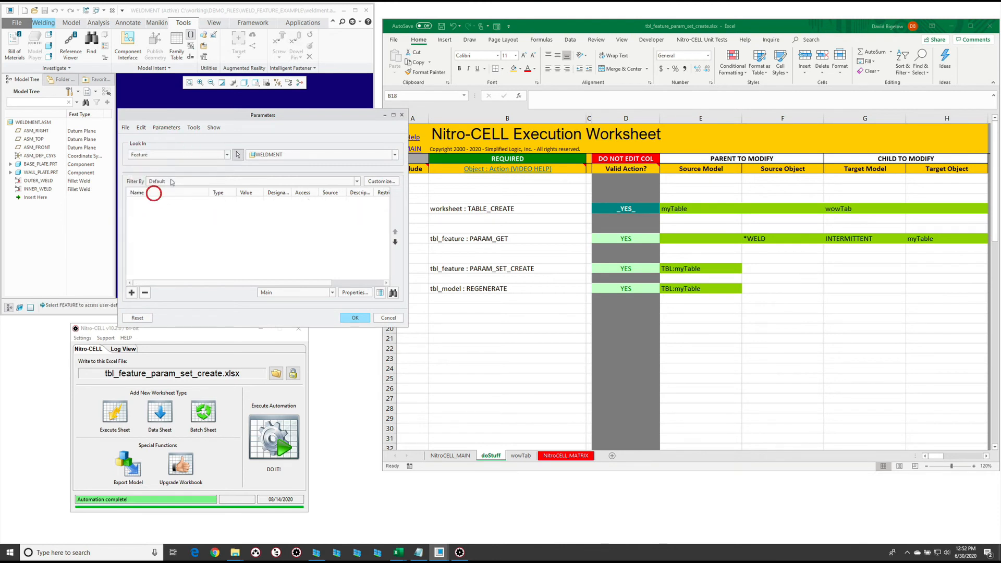
click(38, 180)
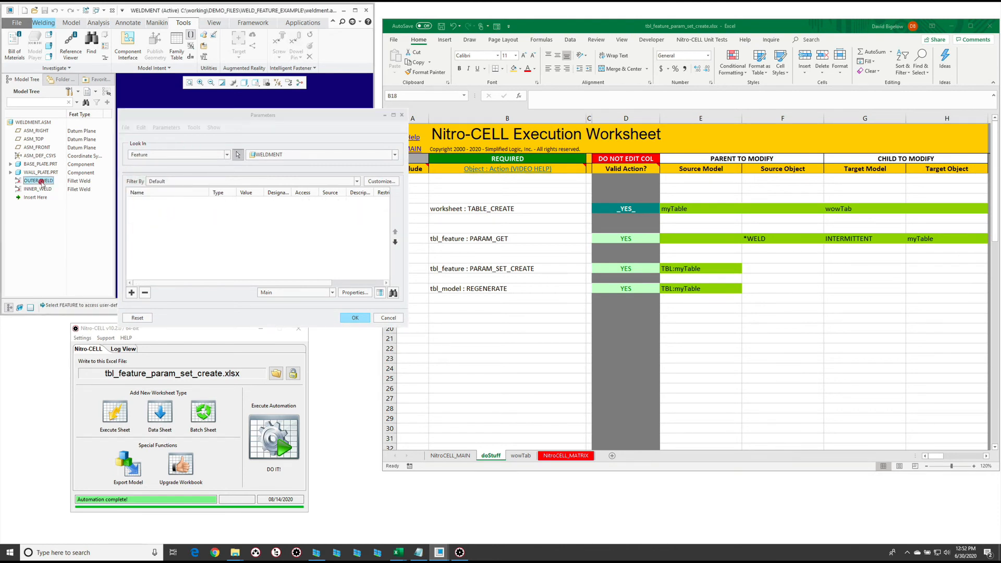
click(192, 195)
click(386, 239)
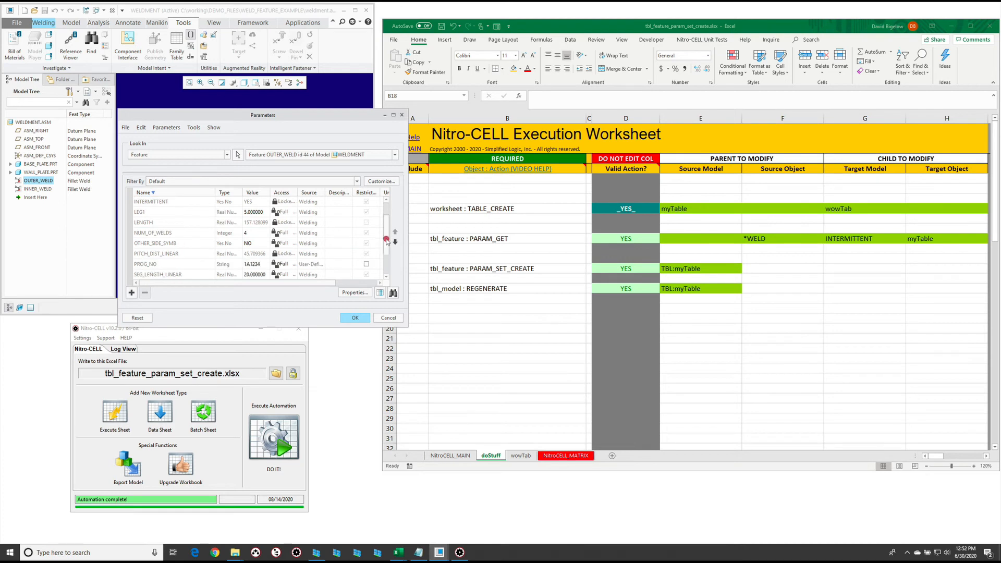
click(386, 240)
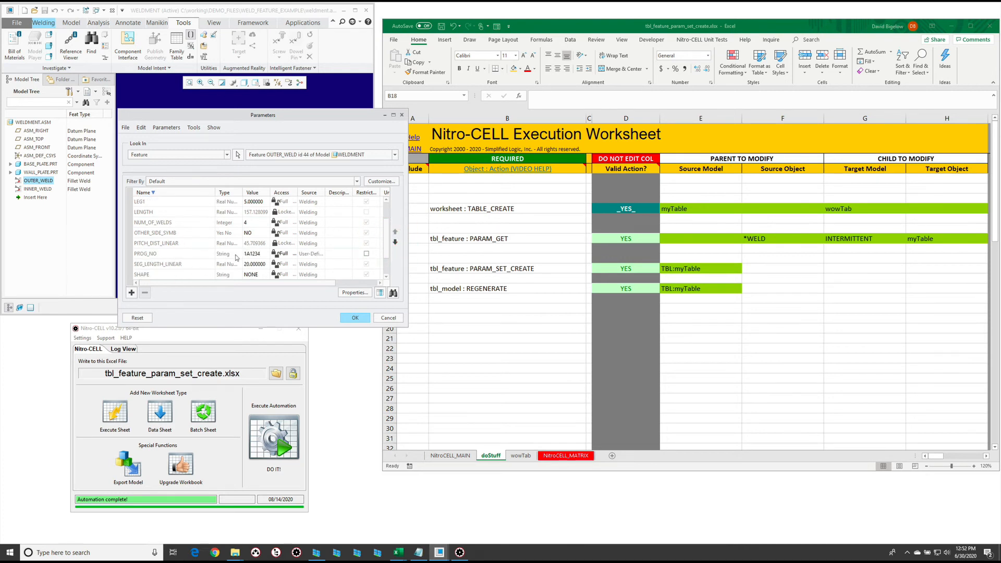
- Check the PROG_NO parameter of the INNER_WELD feature with name sorting removed, and close the Parameters dialog
click(238, 156)
click(38, 188)
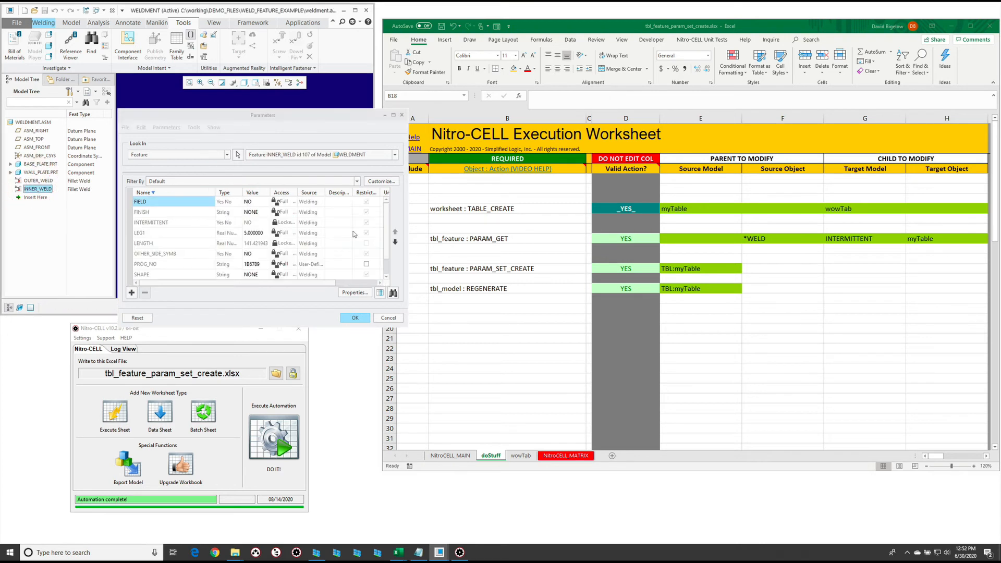
click(188, 191)
click(182, 191)
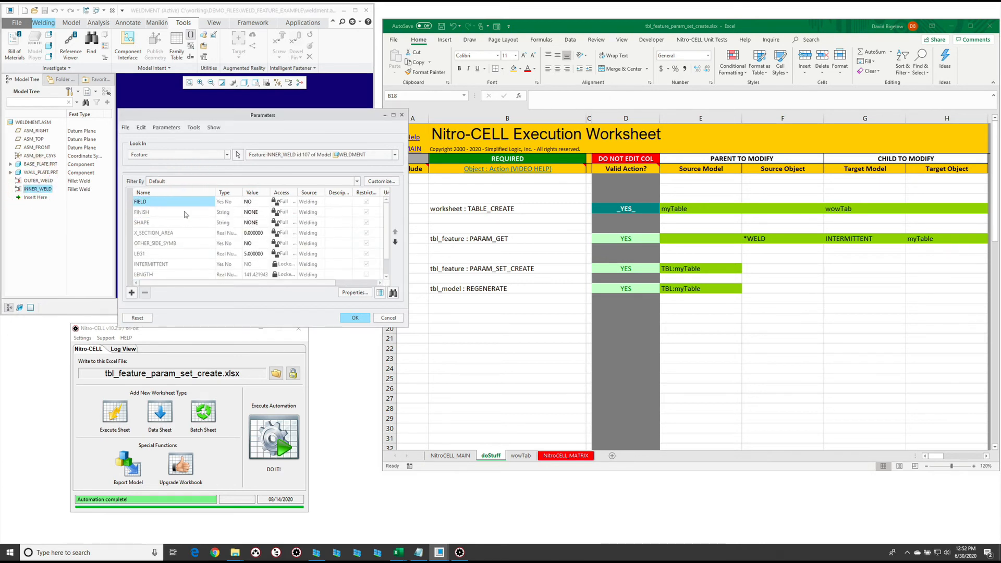
drag(386, 228, 382, 256)
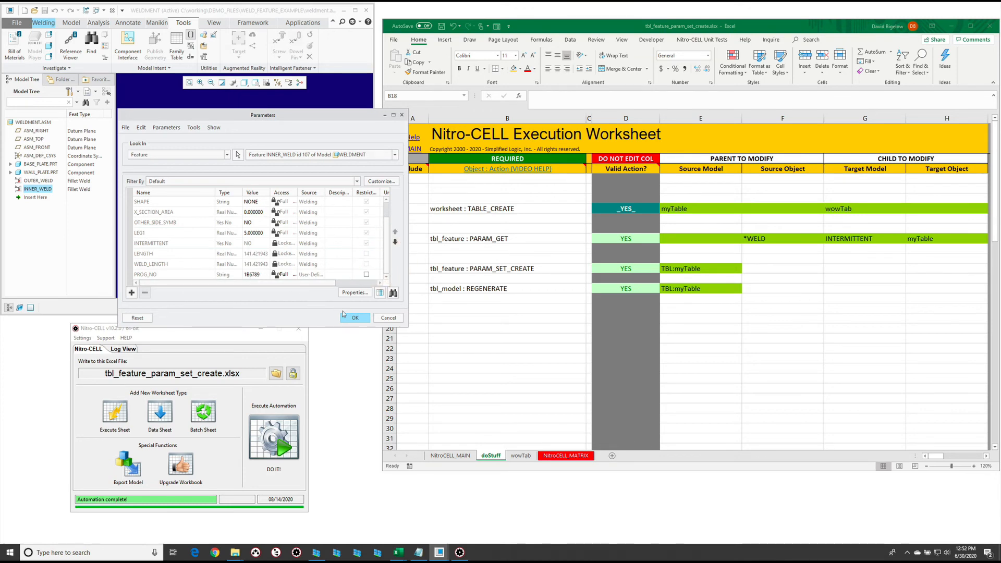
click(357, 319)
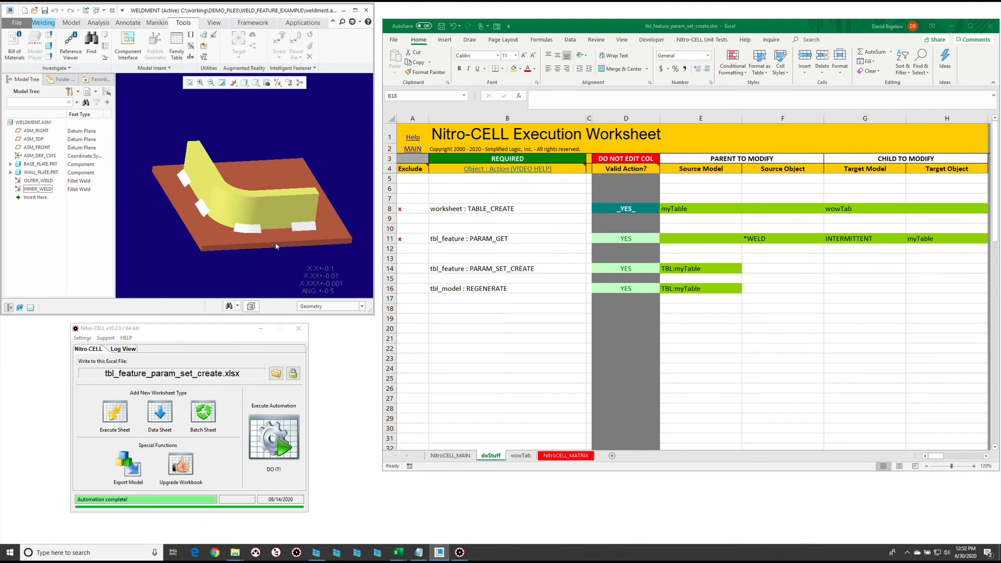
- Switch to Excel and review the PARAM_GET command, its target table argument and the wowTab table, returning to the doStuff sheet
middle_drag(277, 247, 271, 249)
click(595, 262)
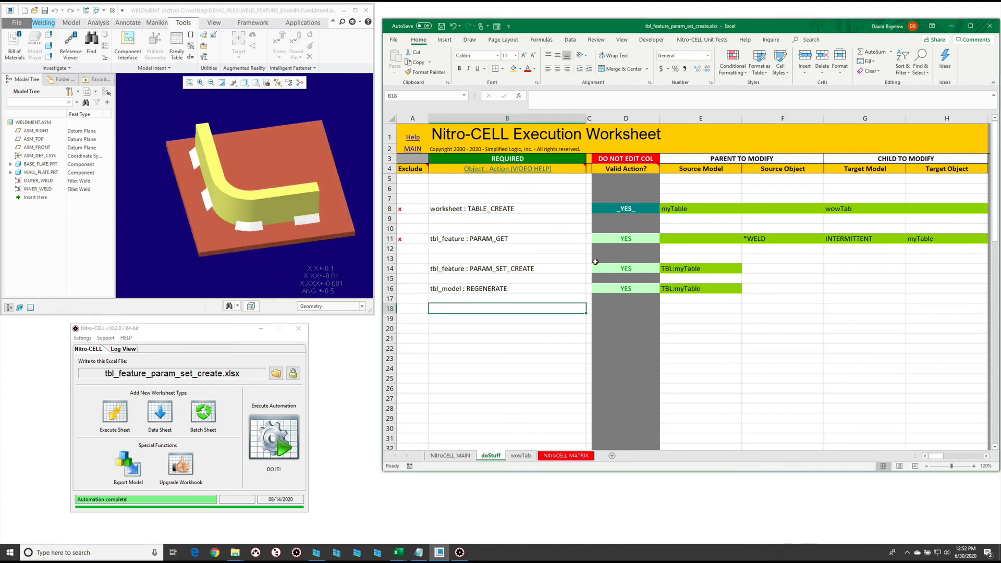
click(526, 235)
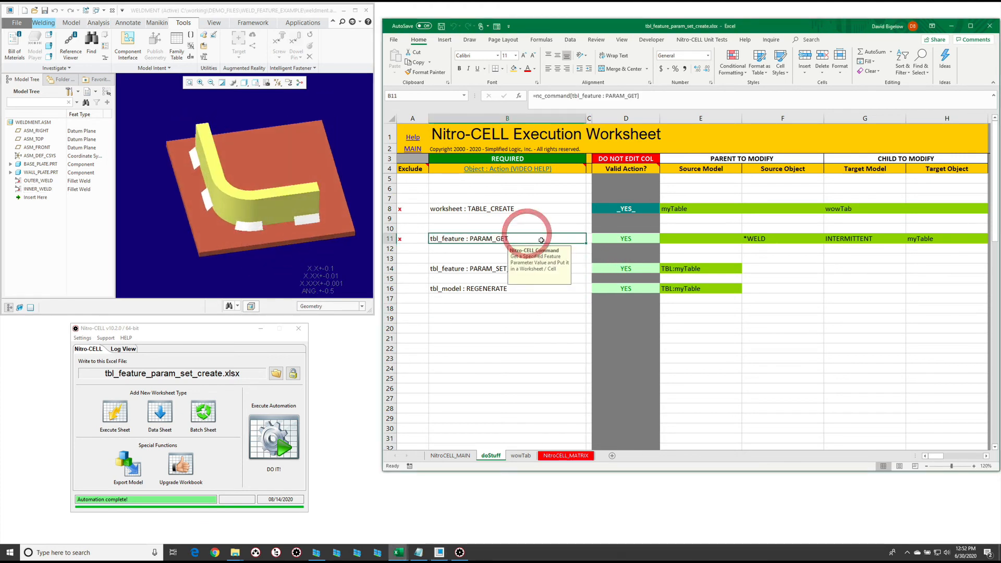
click(937, 239)
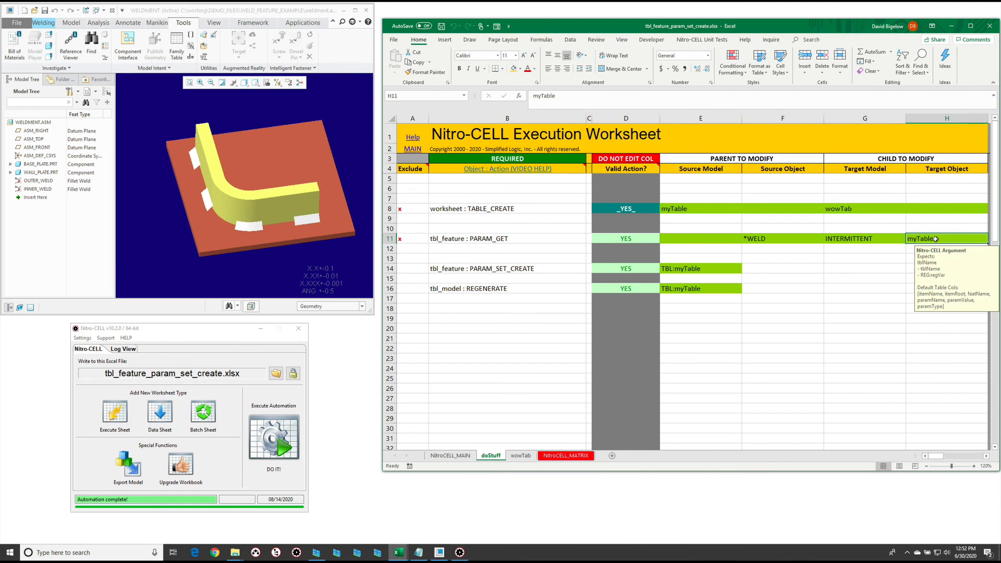
click(520, 455)
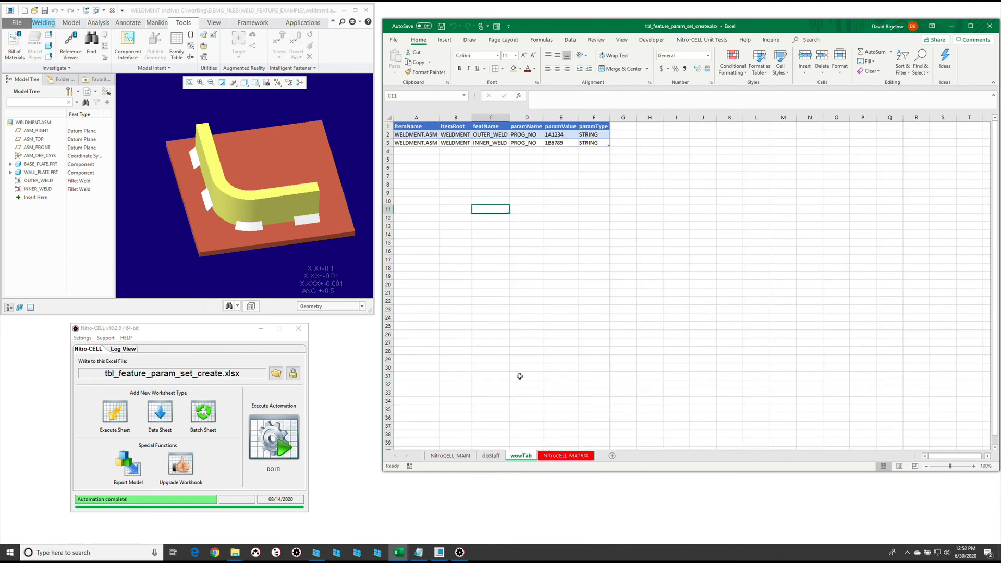
click(490, 456)
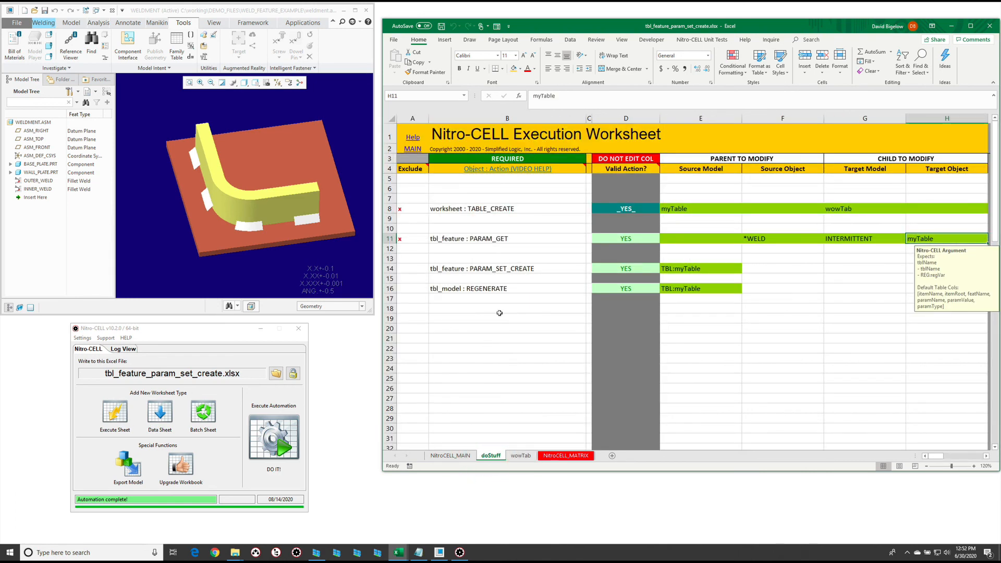